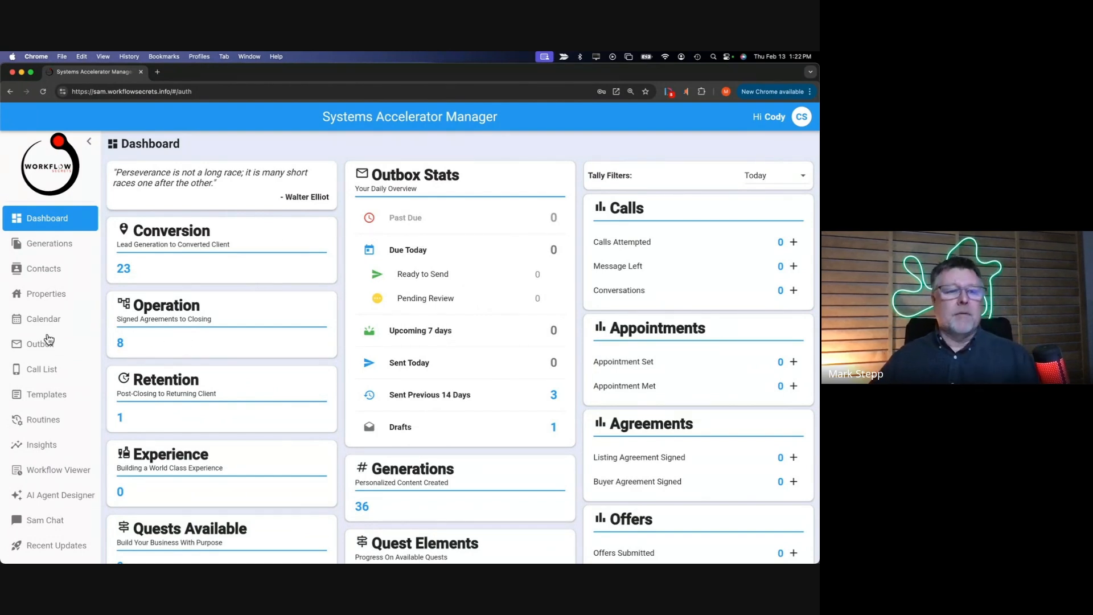
# - Open the (DD) Property Photography Process routine to review its setup and activities
pyautogui.click(41, 425)
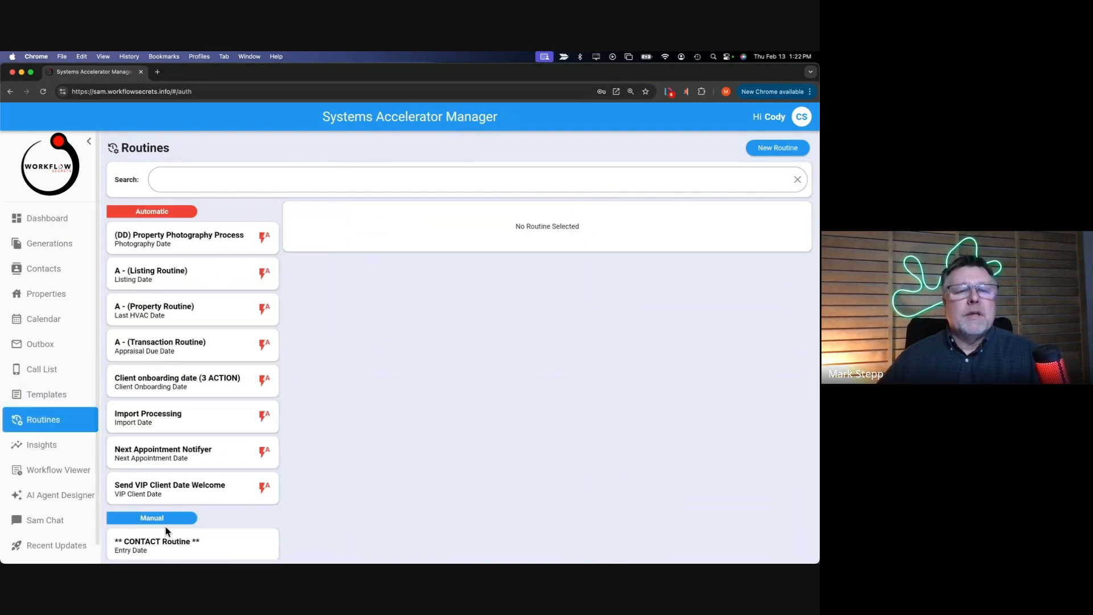
pyautogui.click(189, 240)
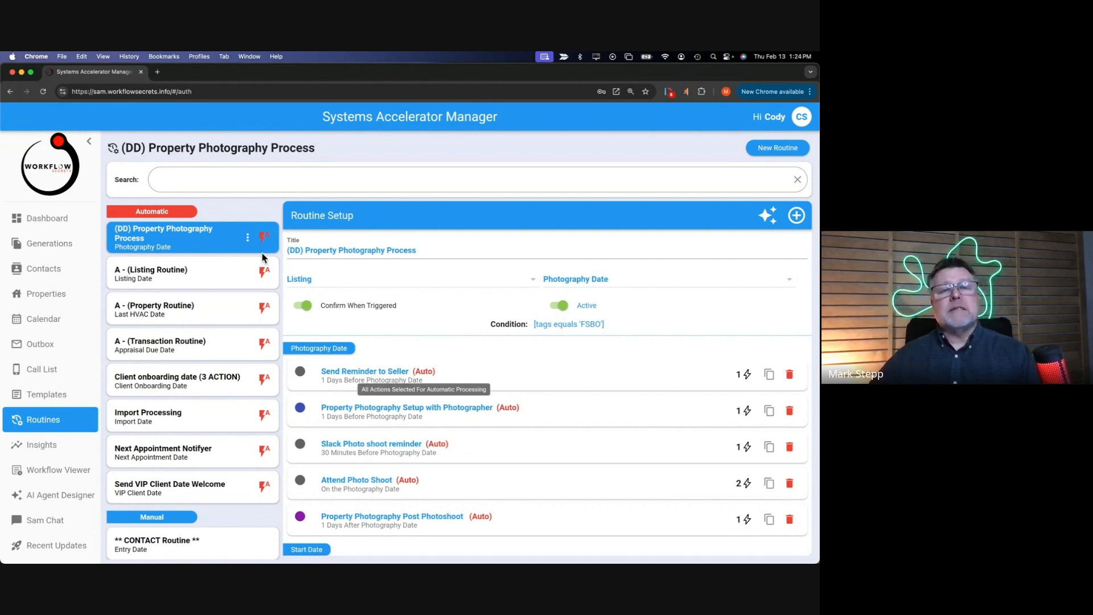
# - Look through the contacts and properties lists, viewing the detail record of the fourth property
pyautogui.click(47, 276)
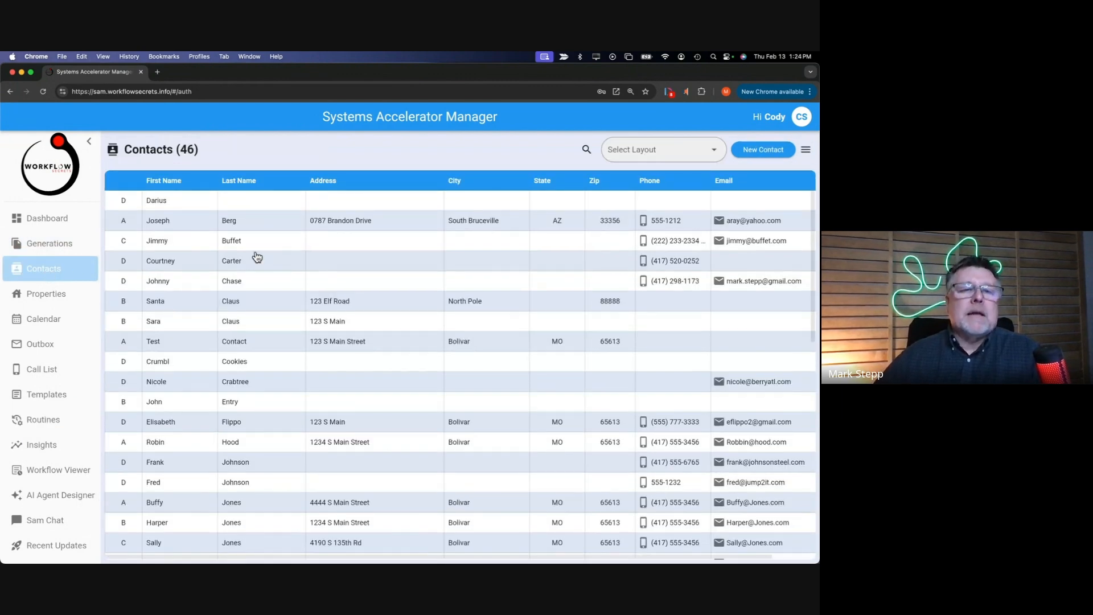
pyautogui.click(48, 295)
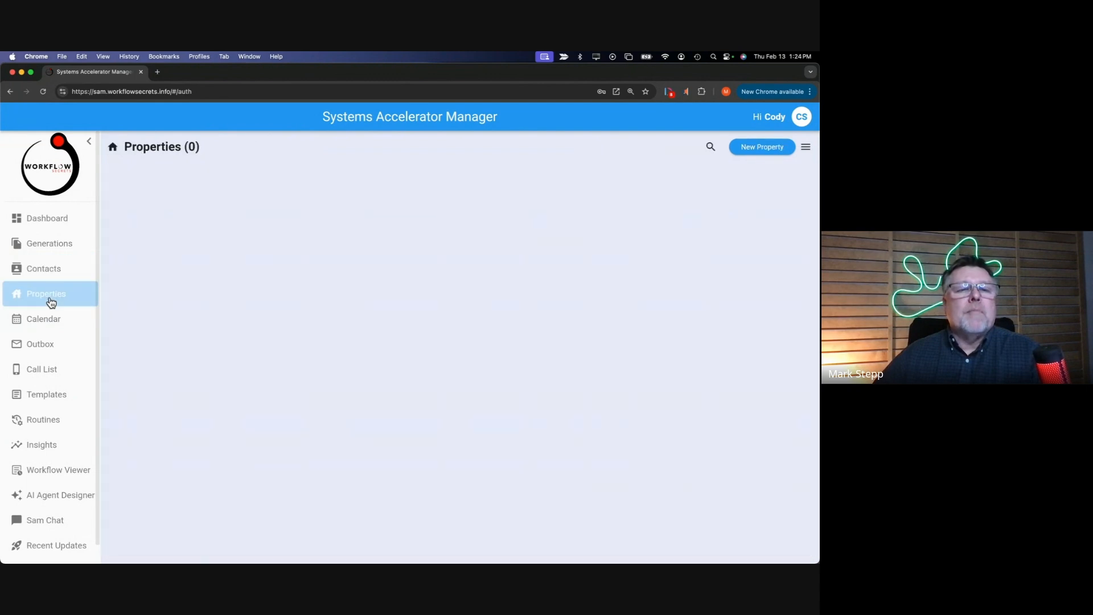
pyautogui.click(208, 263)
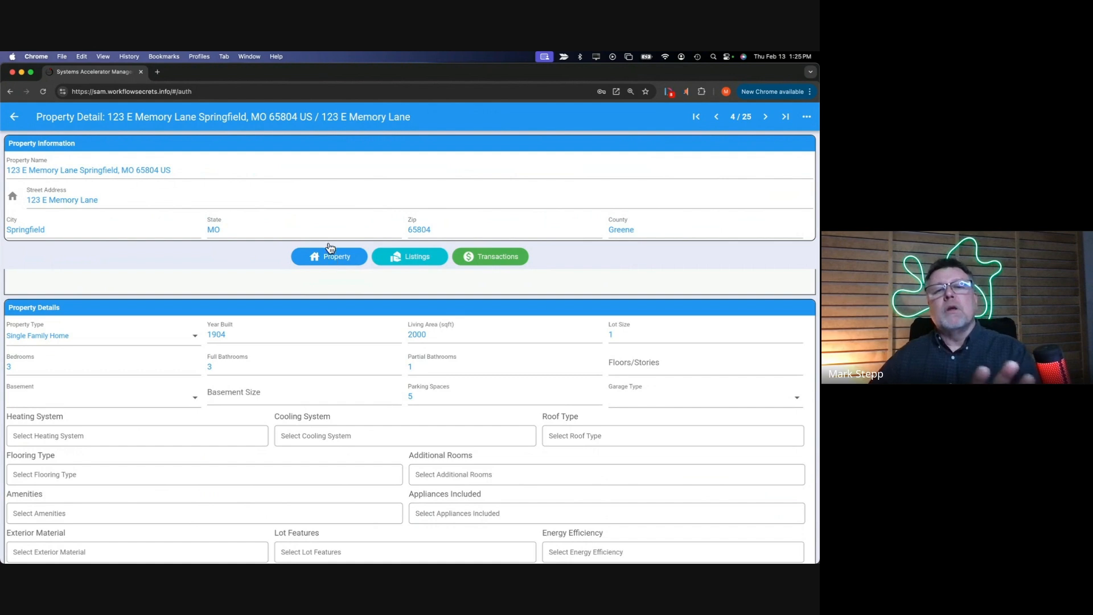
pyautogui.click(13, 119)
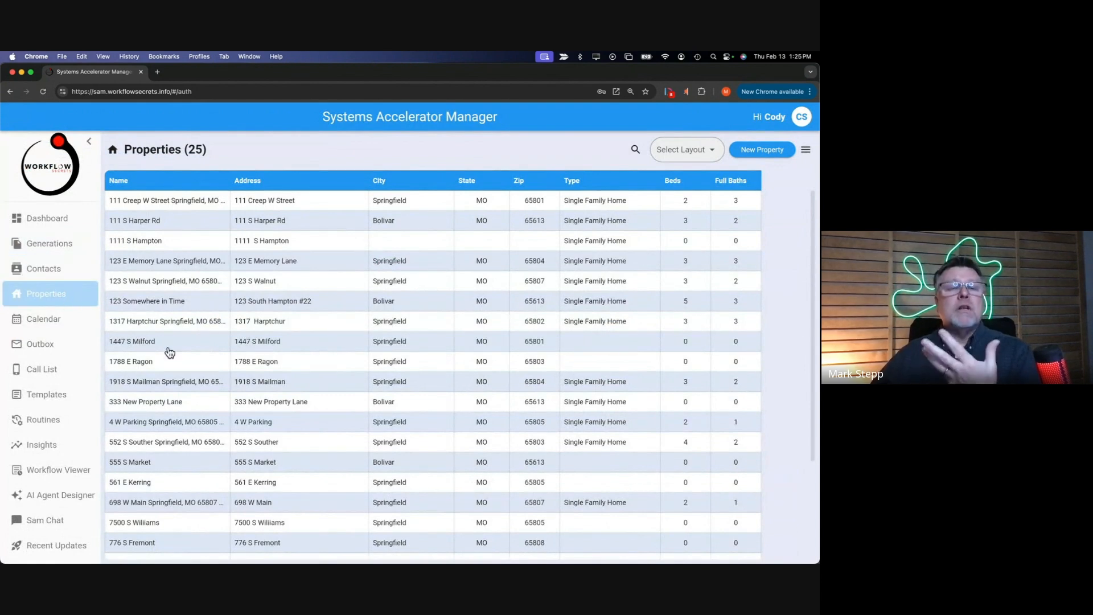
# - Create a new routine for the Listing record type, based on the Listing Go-Live Date
pyautogui.click(50, 422)
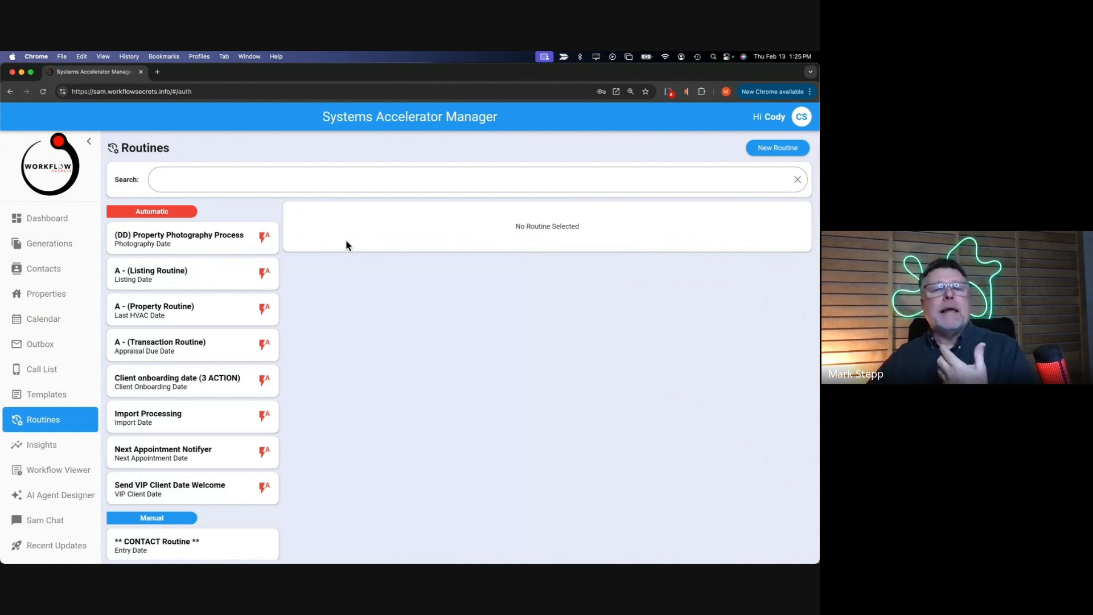
pyautogui.click(772, 153)
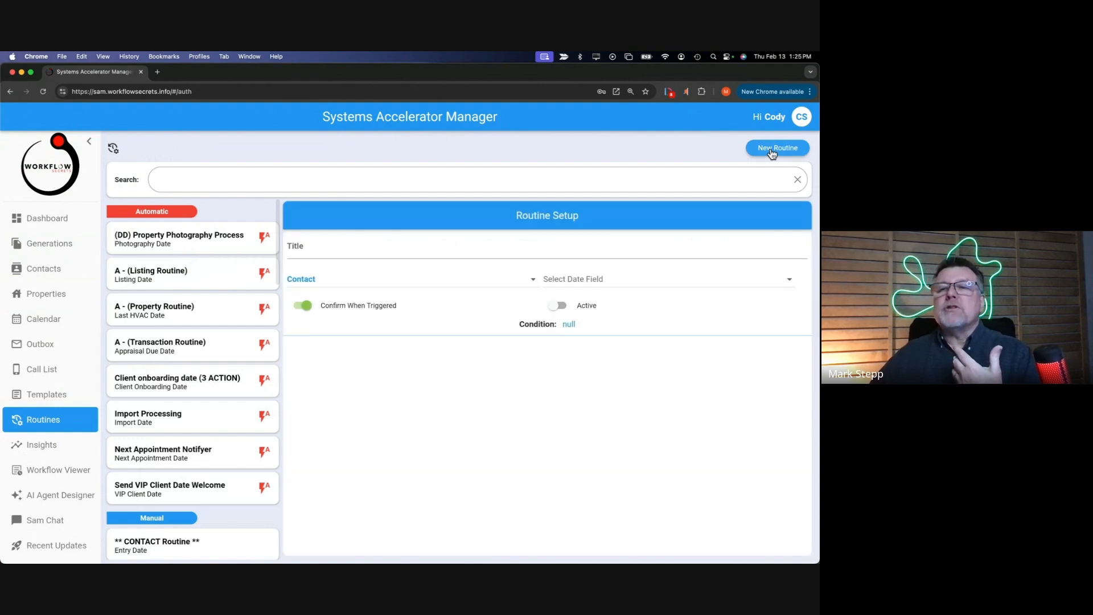
pyautogui.click(312, 283)
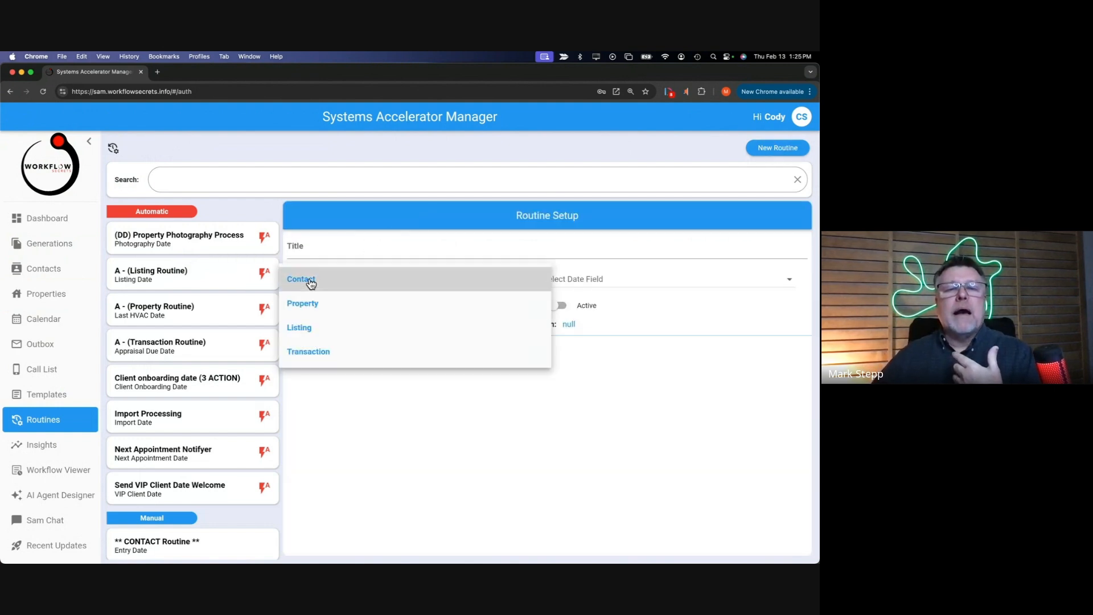
pyautogui.click(311, 282)
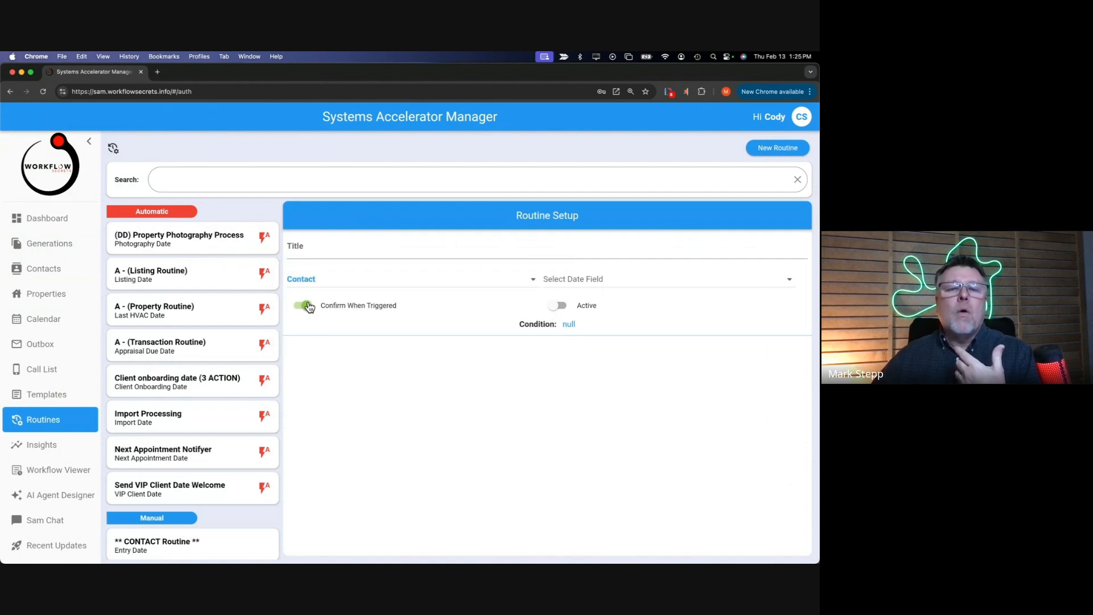
pyautogui.click(311, 282)
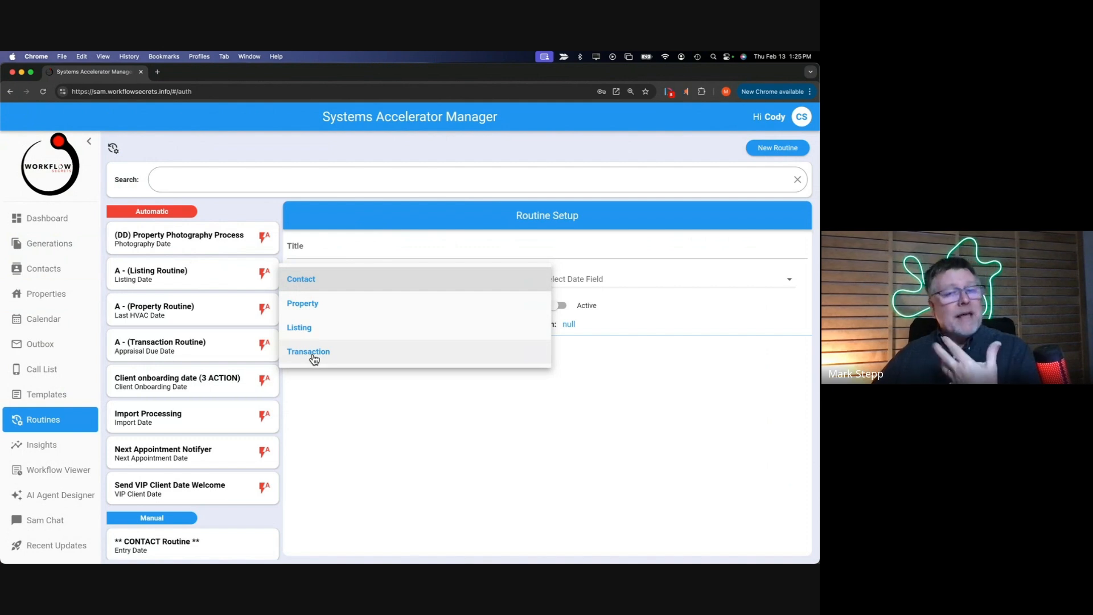
pyautogui.click(319, 283)
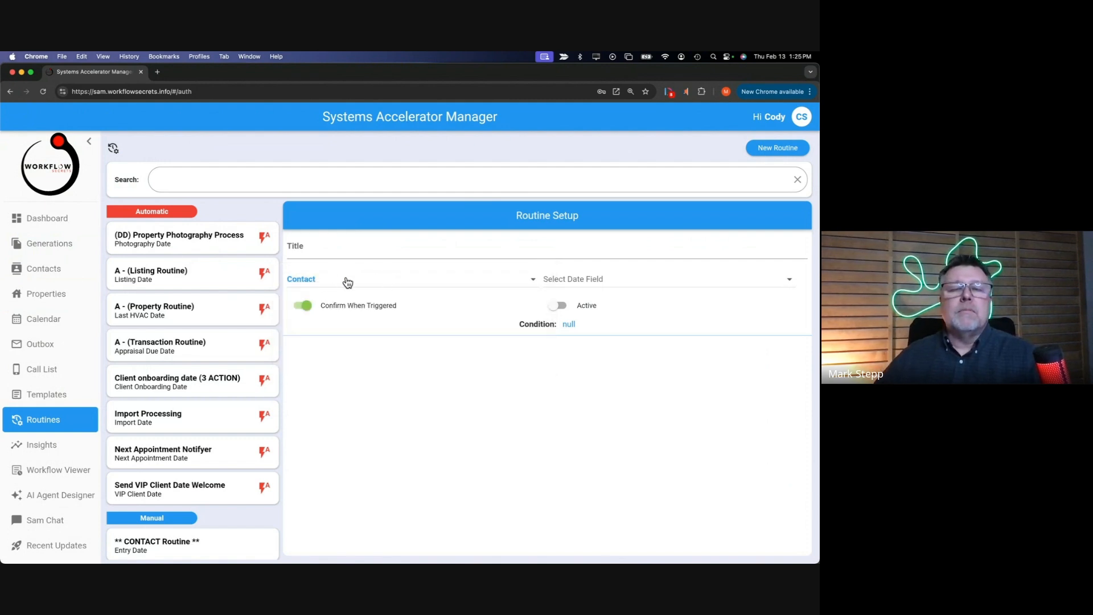
pyautogui.click(332, 283)
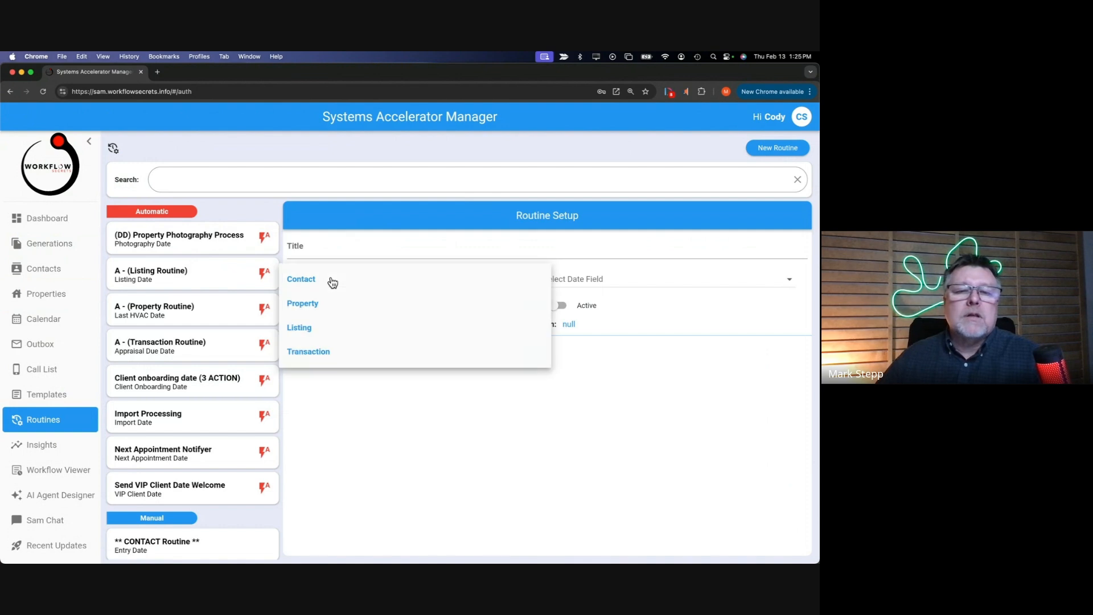
pyautogui.click(309, 331)
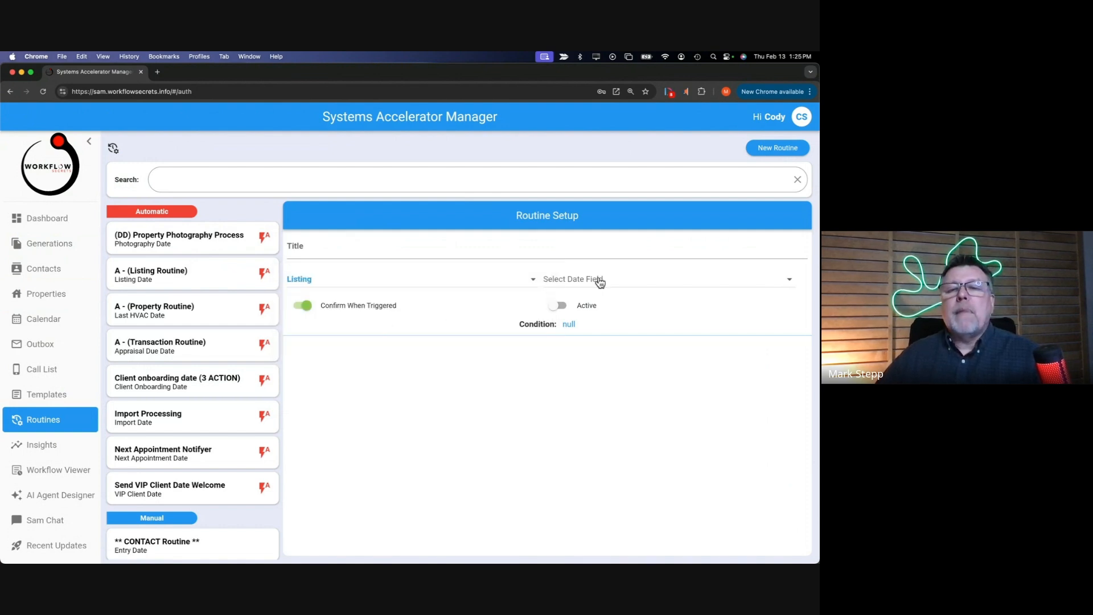
pyautogui.click(599, 281)
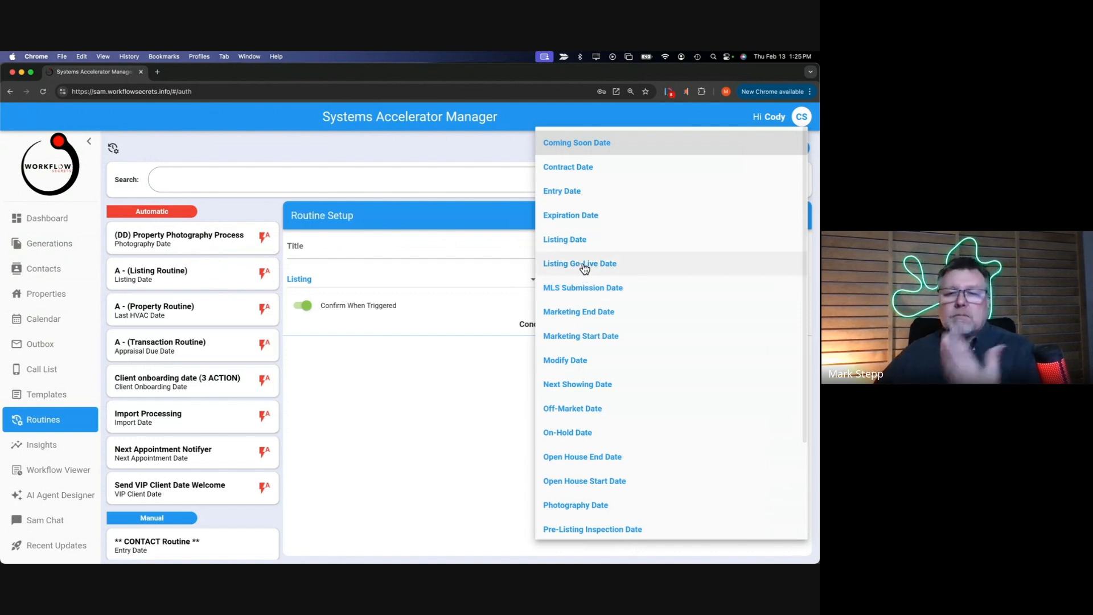
pyautogui.click(585, 266)
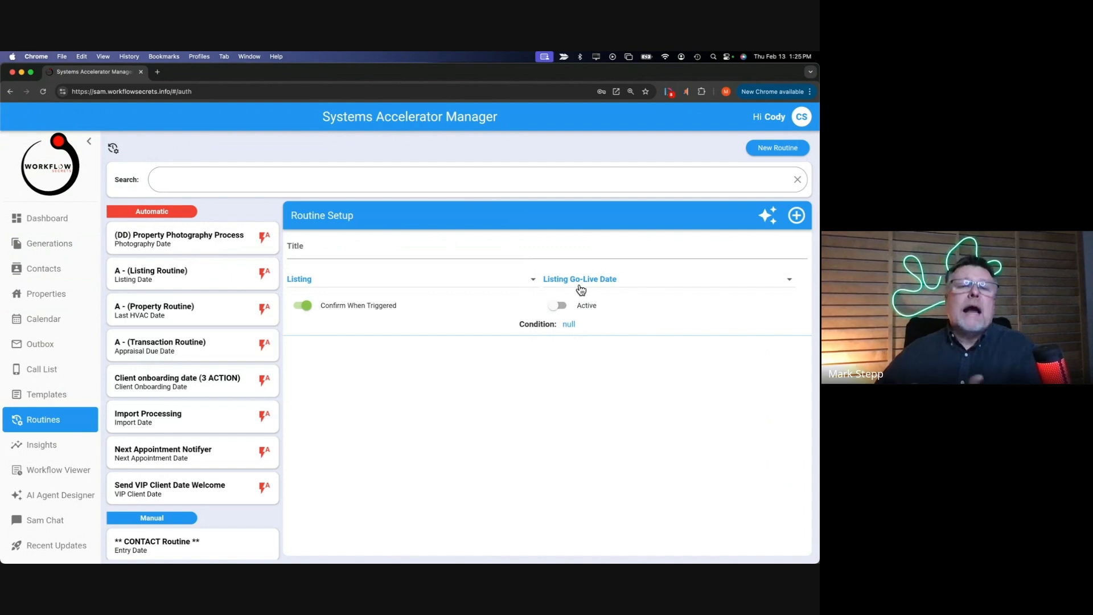
# - Title the new routine "Go Live Routine"
pyautogui.click(341, 249)
pyautogui.write('Go L')
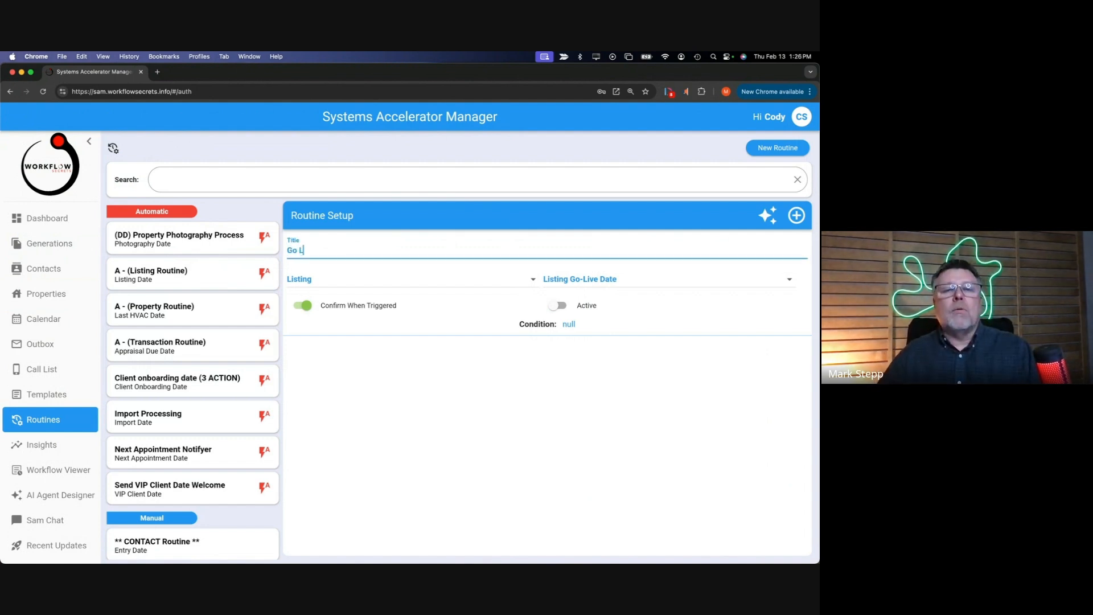
pyautogui.write('ive R')
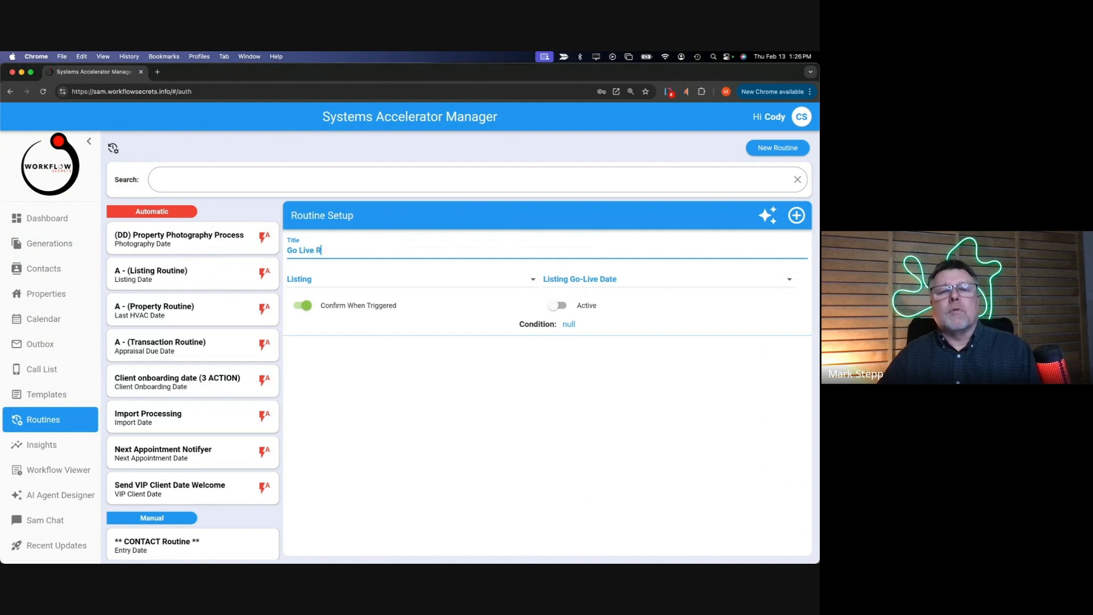
pyautogui.write('toueine')
pyautogui.press('BackSpace')
pyautogui.press('BackSpace')
pyautogui.press('BackSpace')
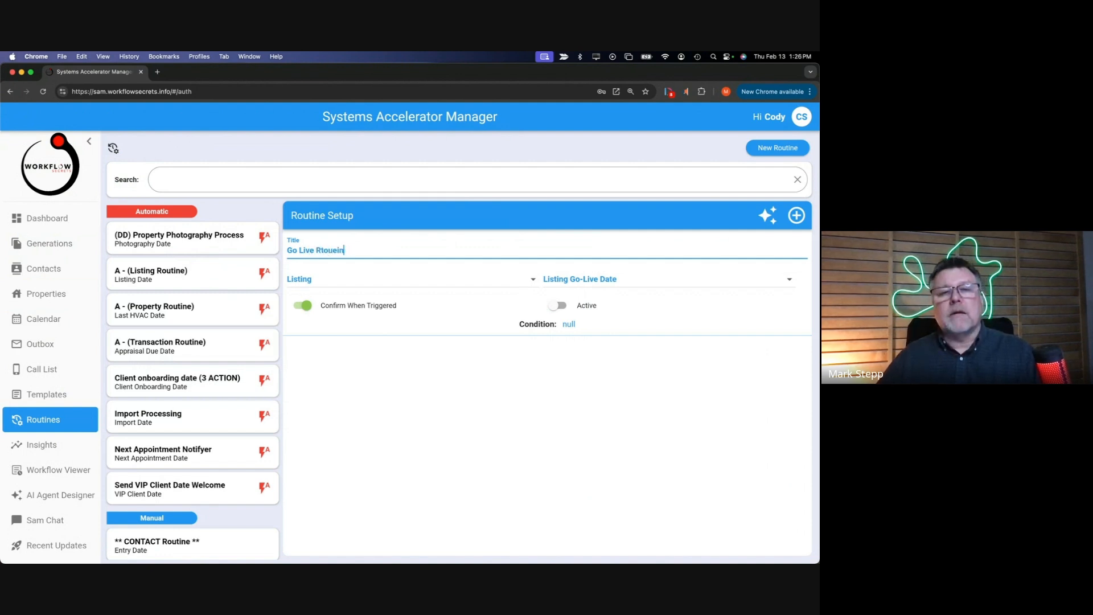
pyautogui.press('BackSpace')
pyautogui.press('BackSpace')
pyautogui.press('BackSpace')
pyautogui.press('BackSpace')
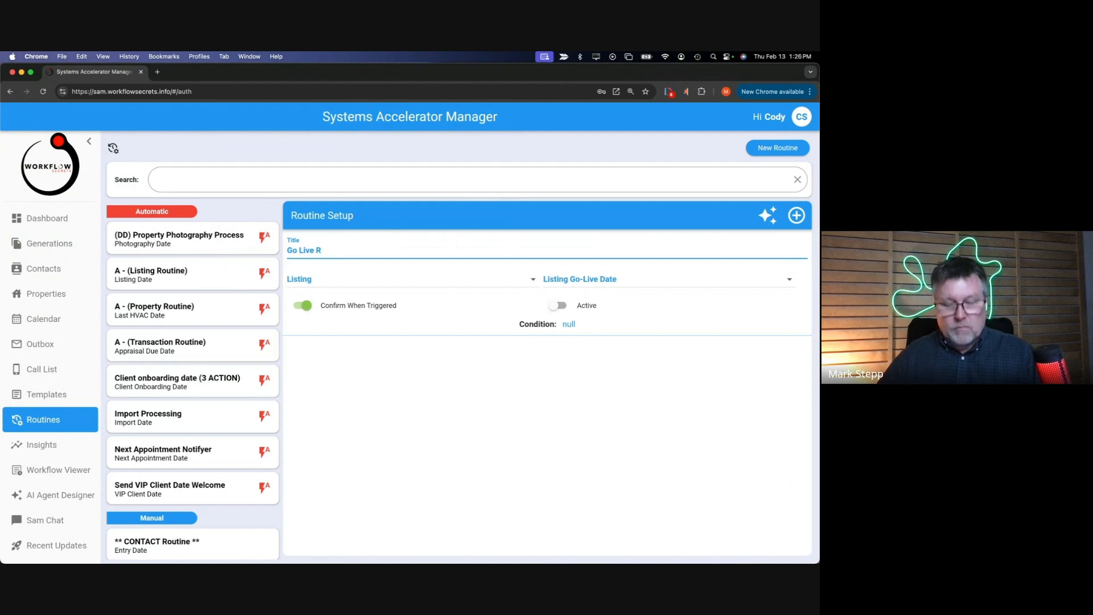
pyautogui.write('outine')
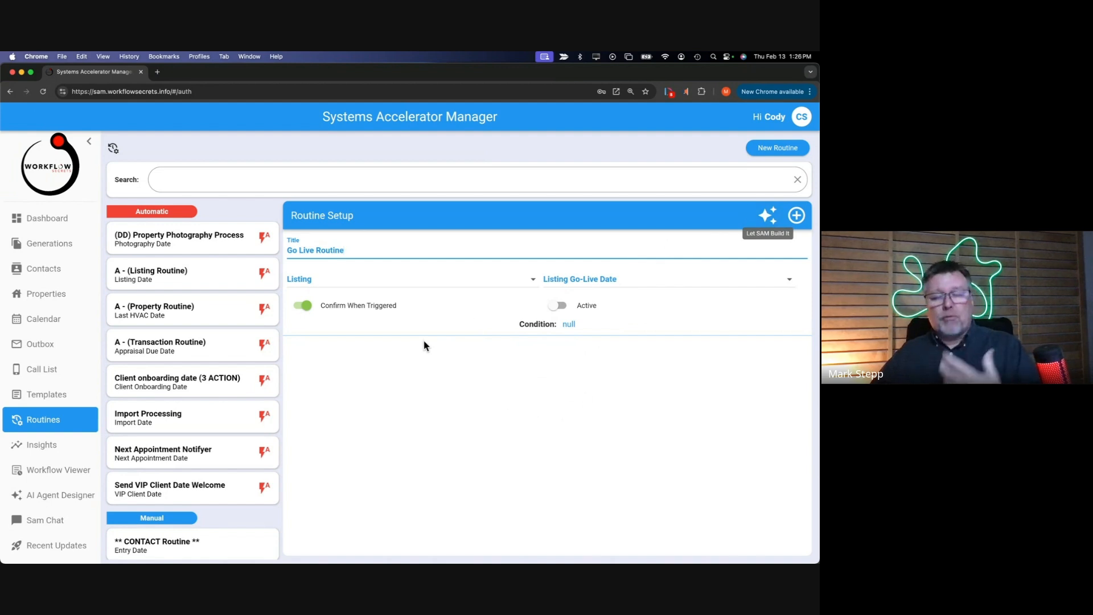
# - Add an activity with a Send Message action to the routine and search the listing templates for "go live"
pyautogui.click(798, 220)
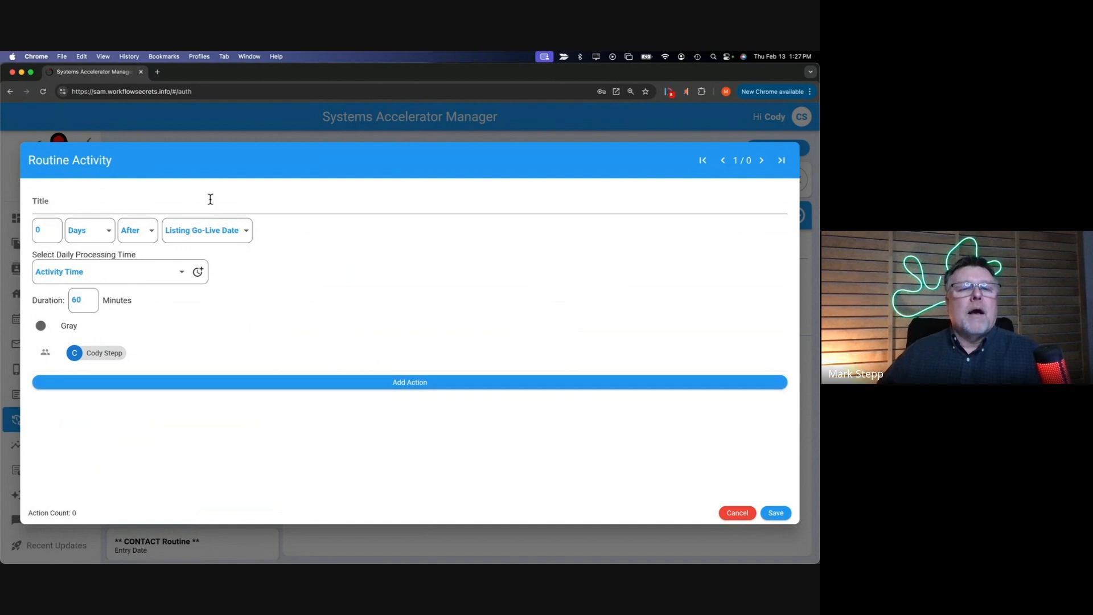
pyautogui.click(226, 385)
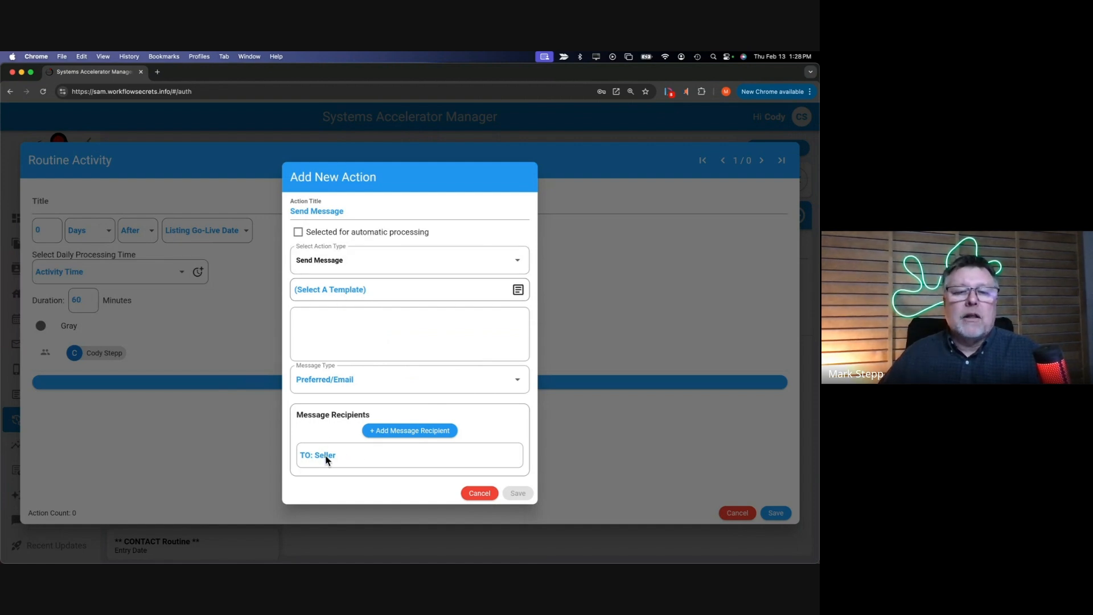
pyautogui.click(353, 290)
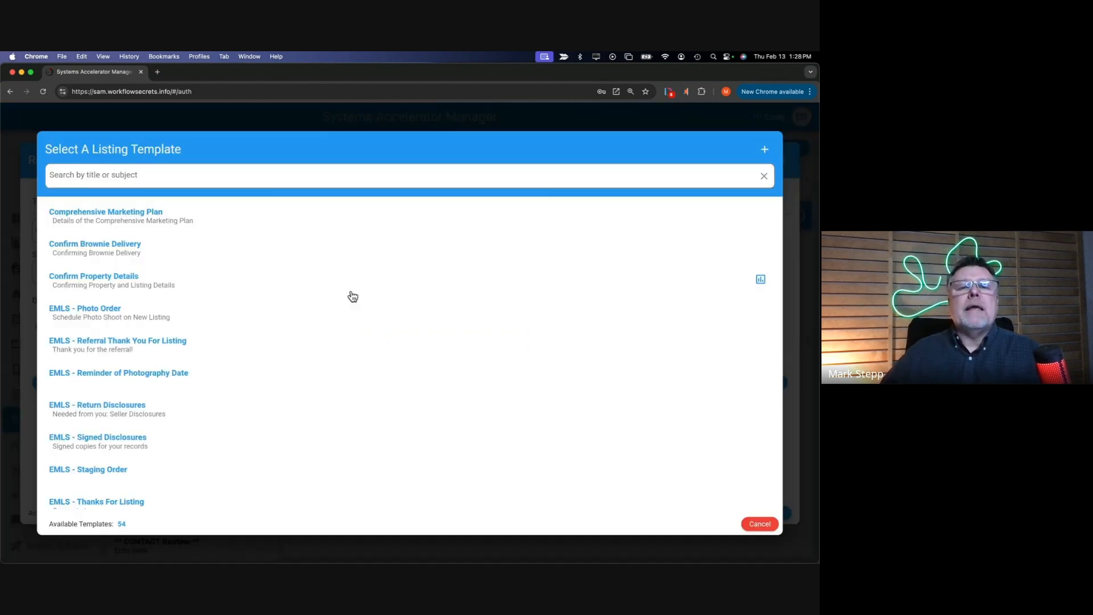
pyautogui.click(142, 176)
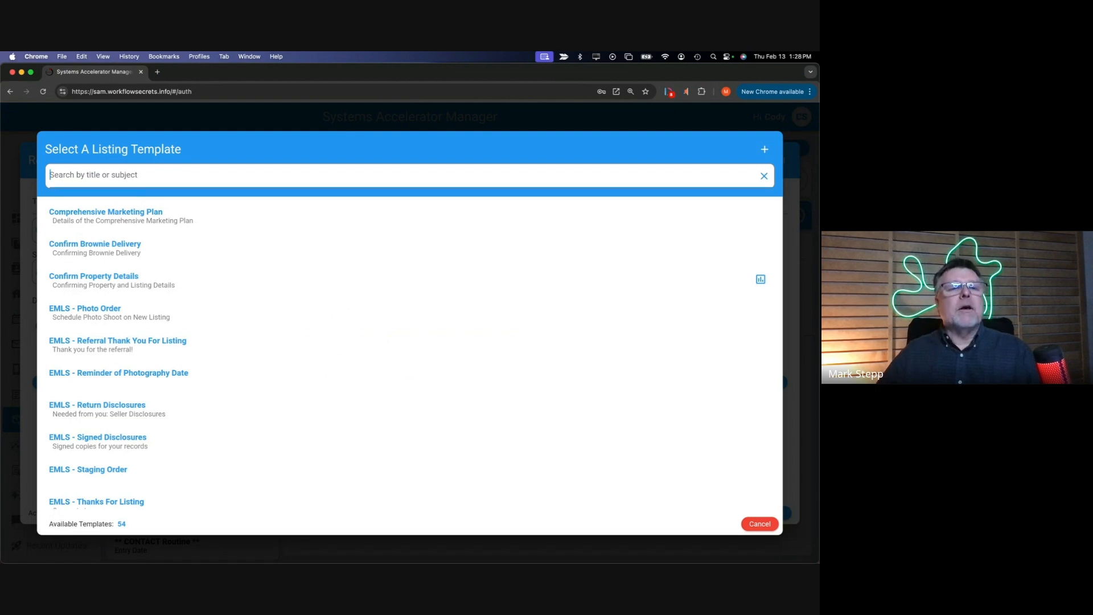
pyautogui.write('go')
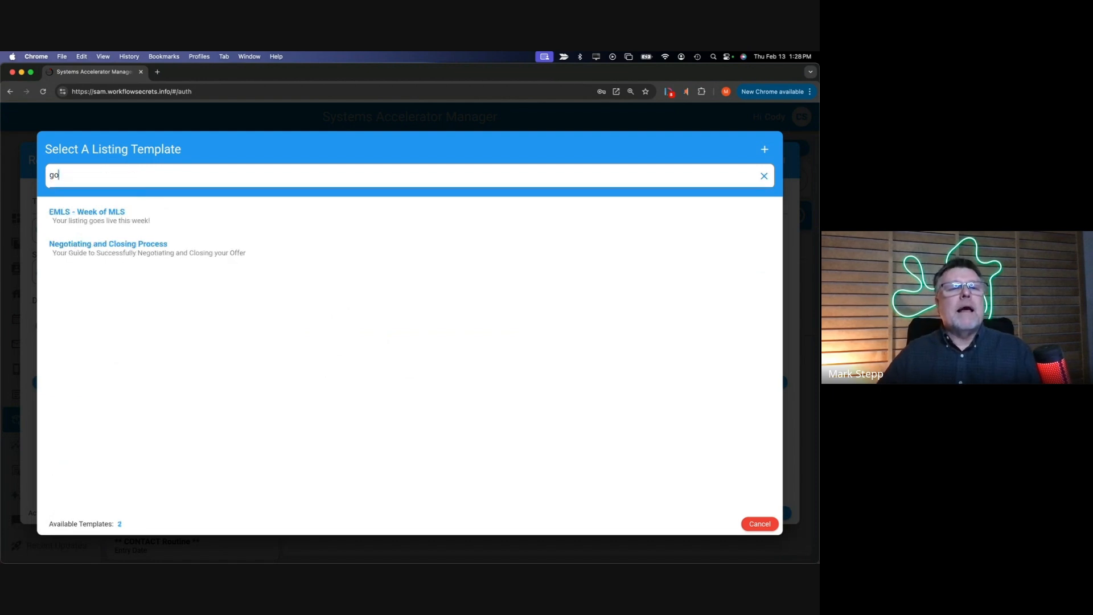
pyautogui.write(' live')
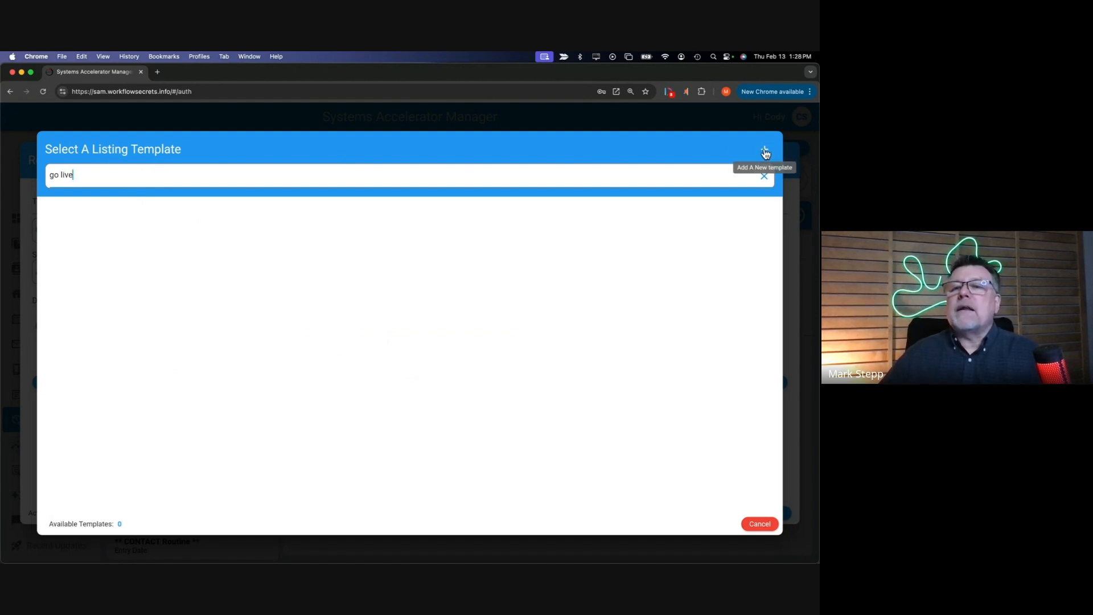
# - Create a new message template titled "Listing Go Live" for the action
pyautogui.click(766, 152)
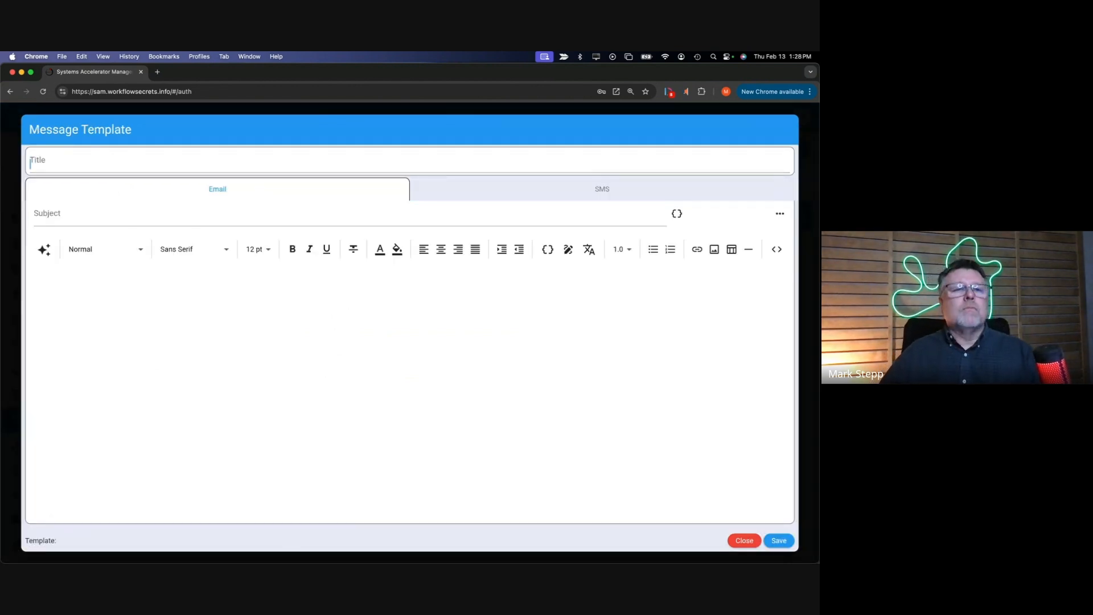
pyautogui.write('Go Li')
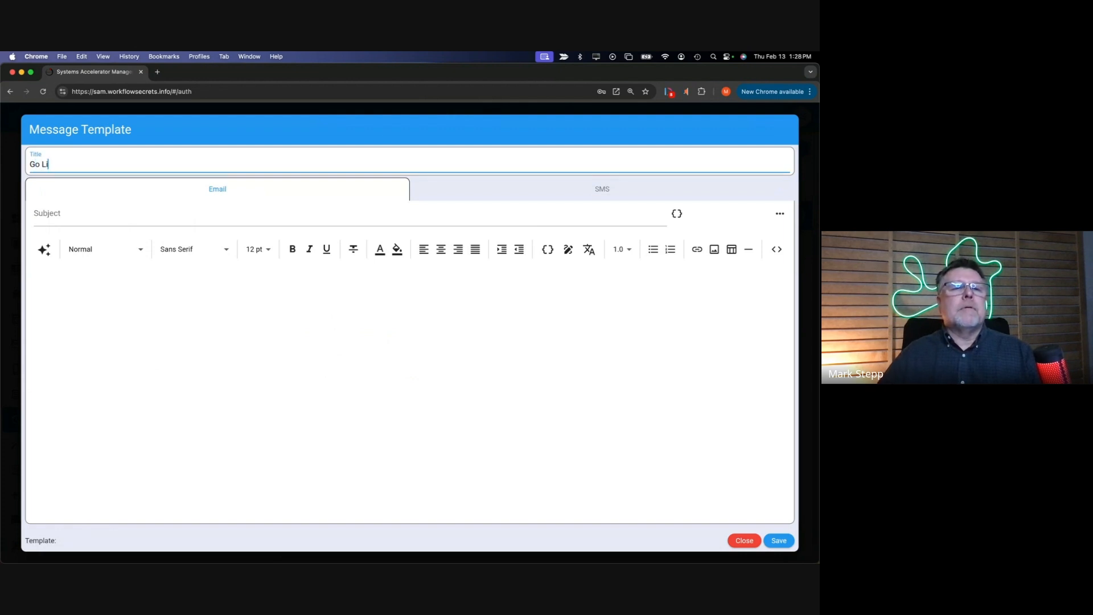
pyautogui.write('ve')
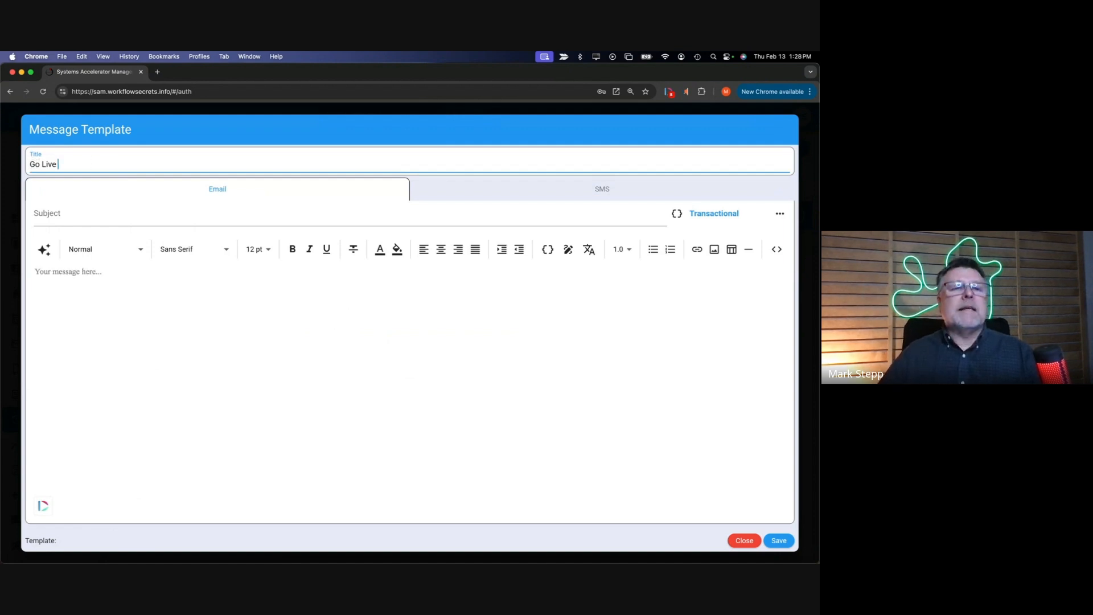
pyautogui.click(30, 164)
pyautogui.write('Listing')
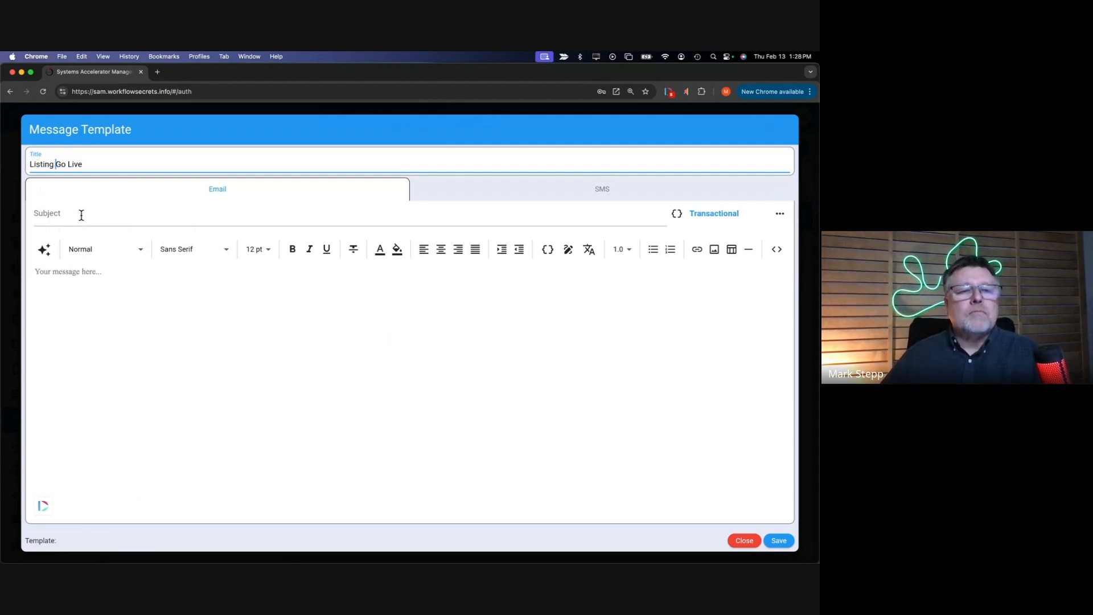
# - Generate the email template with AI from the message objective "let the seller knwo that the listing is live"
pyautogui.click(81, 216)
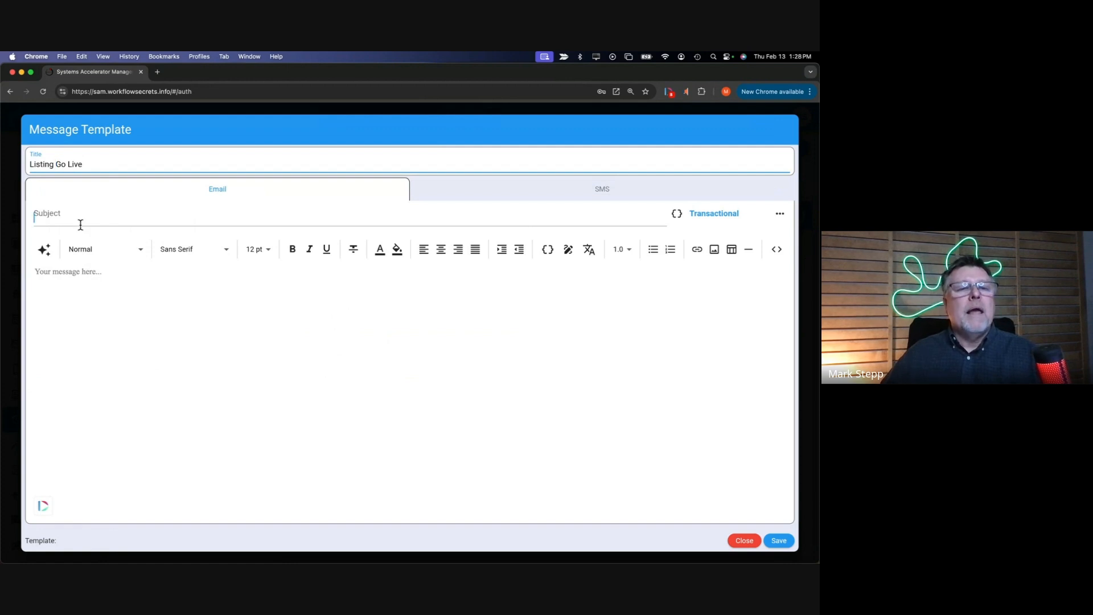
pyautogui.click(48, 258)
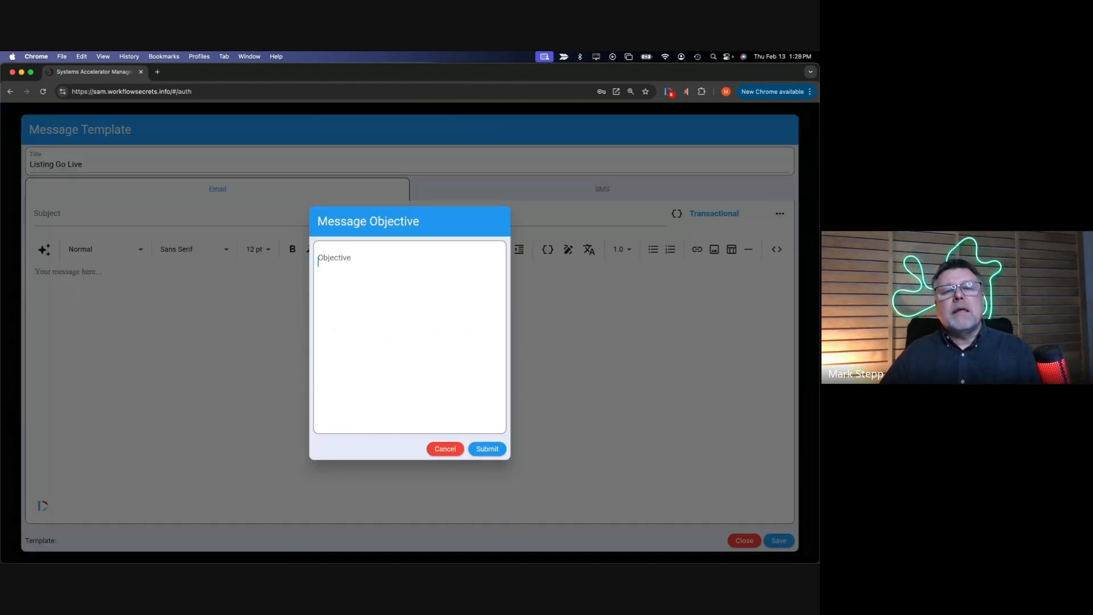
pyautogui.write('let the ')
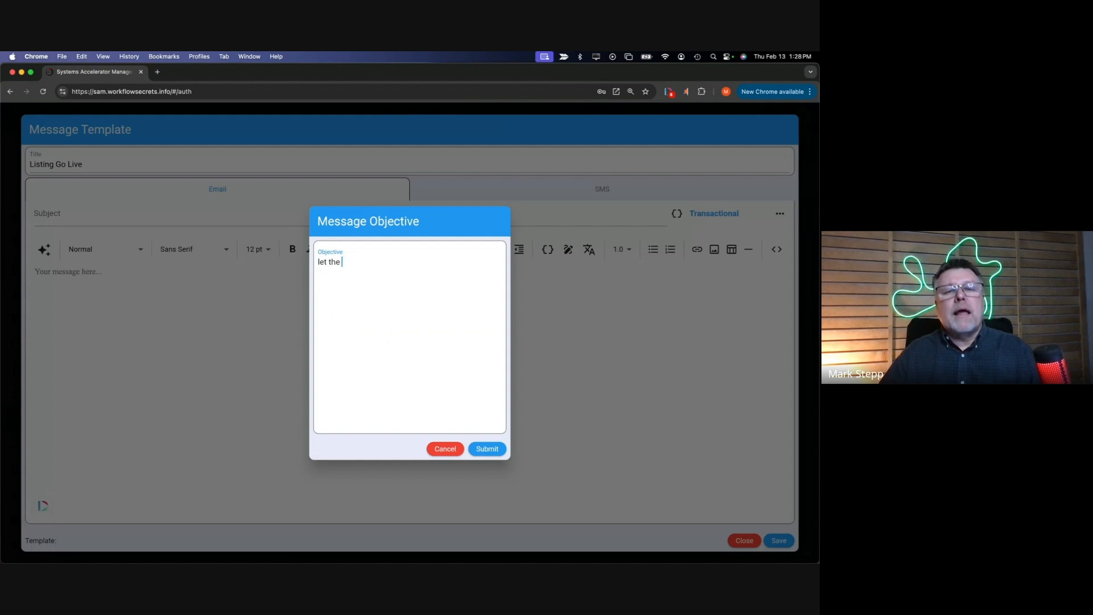
pyautogui.write('seller knwo that the listing i')
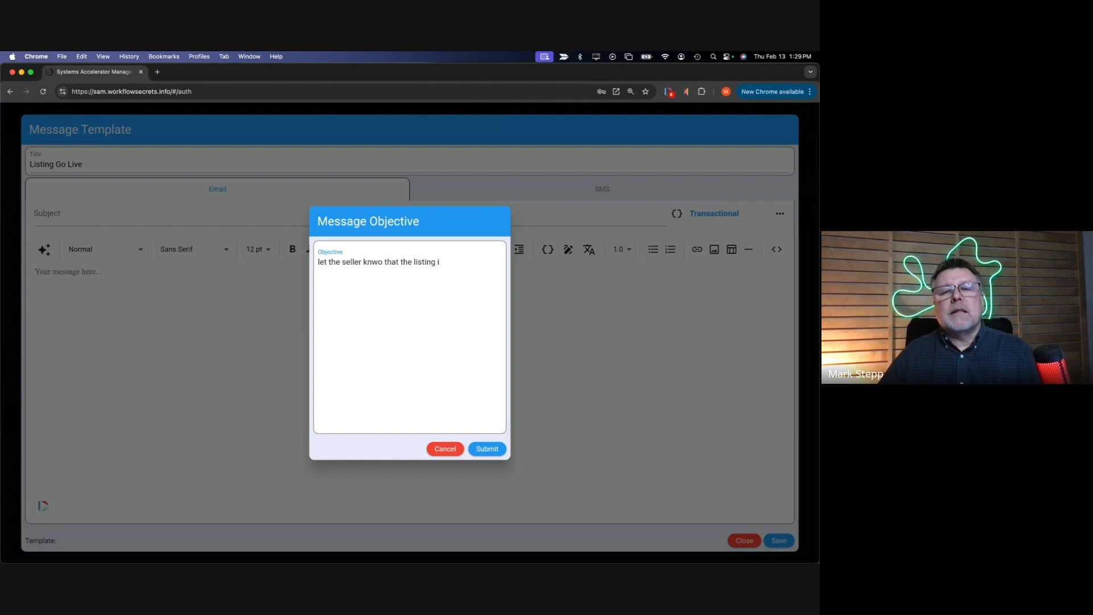
pyautogui.write('s live')
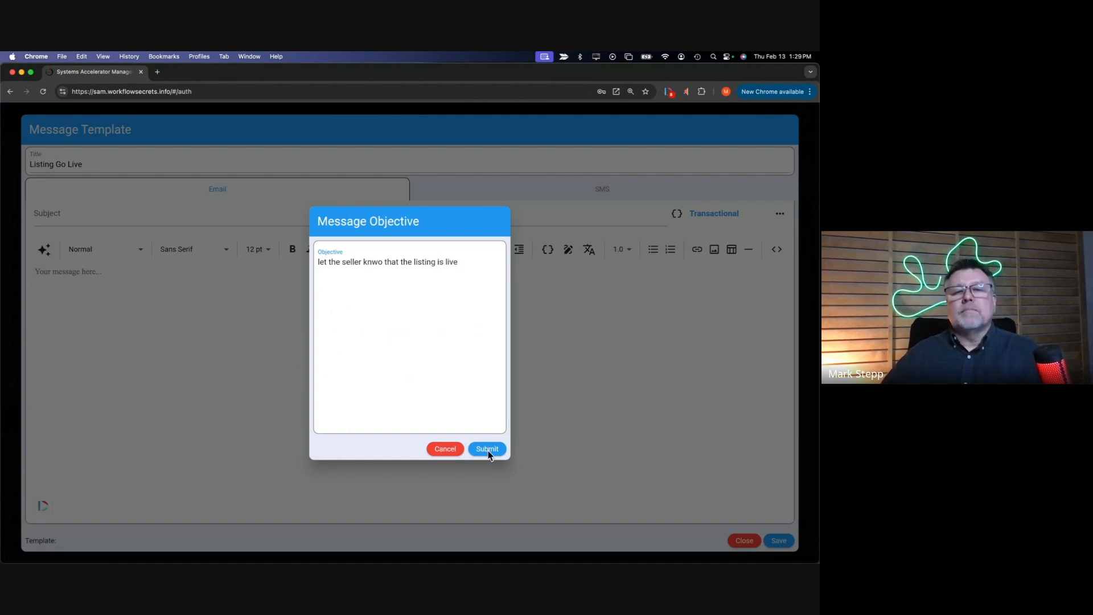
pyautogui.click(487, 450)
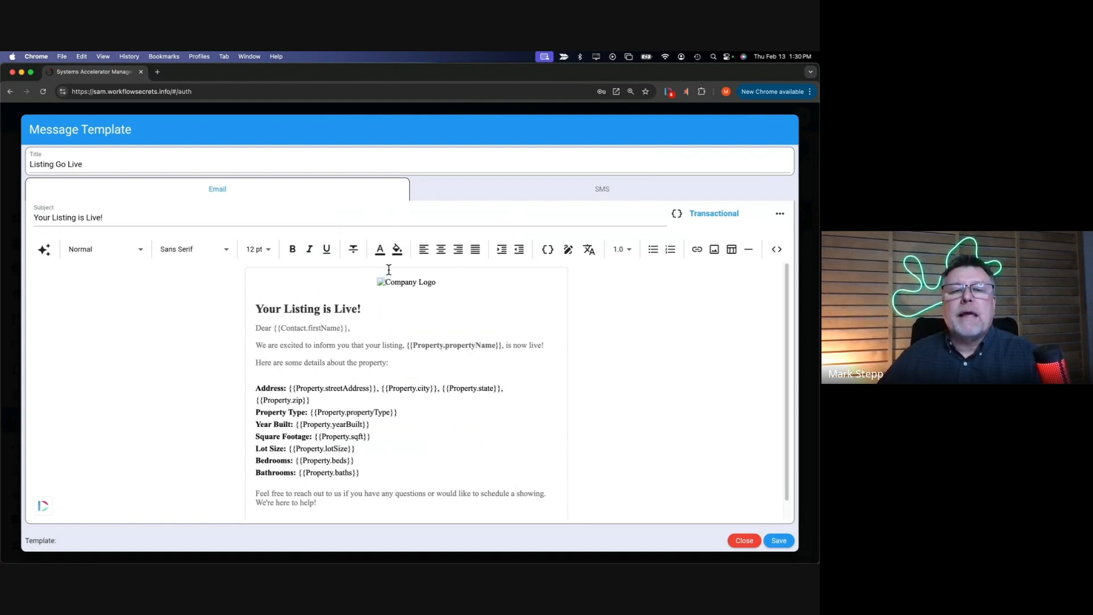
# - Delete the Company Logo placeholder image above the email's heading and save the template
pyautogui.click(405, 282)
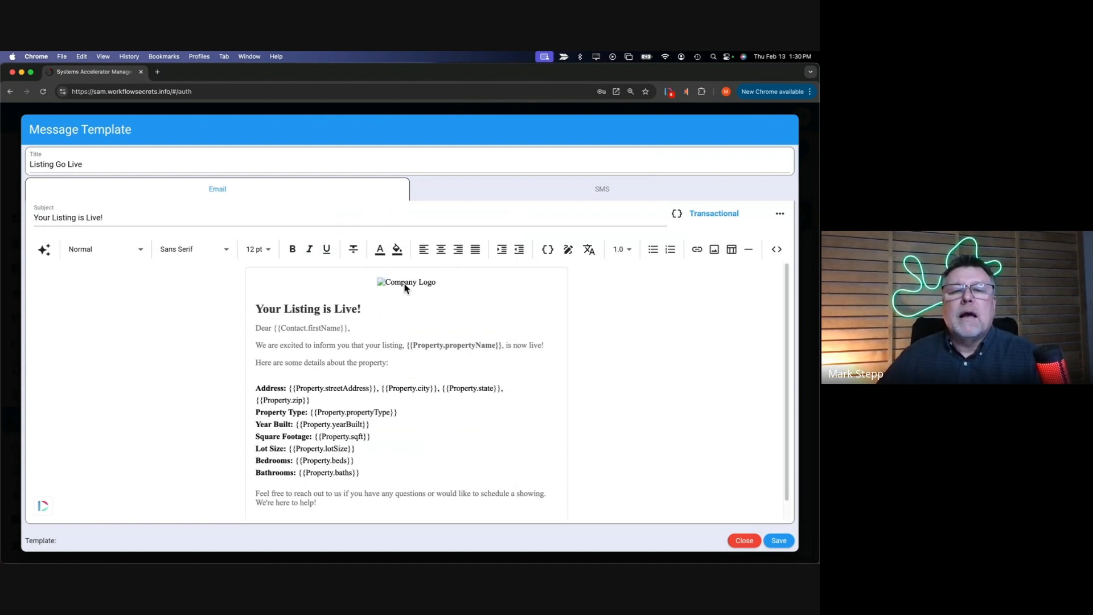
pyautogui.click(445, 282)
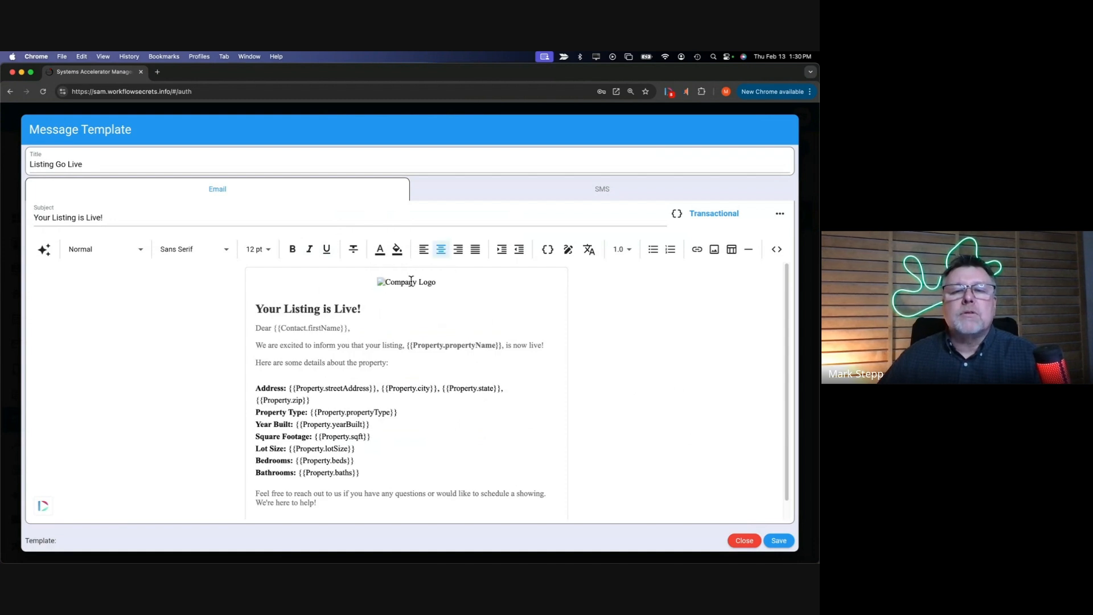
pyautogui.click(389, 282)
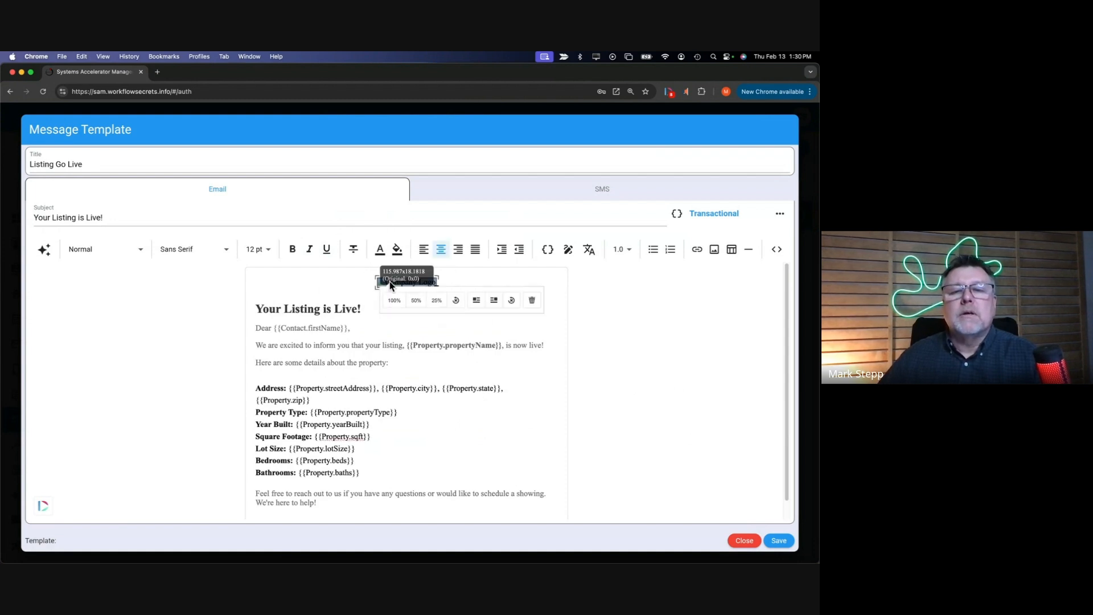
pyautogui.click(445, 281)
pyautogui.press('BackSpace')
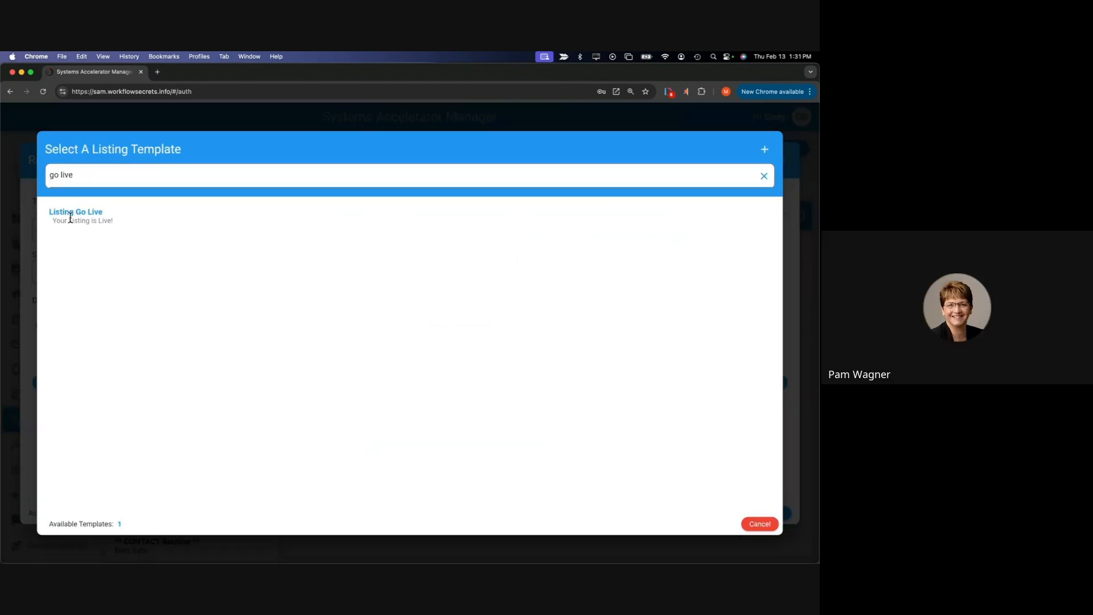
# - Choose the Listing Go Live template for the Send Message action and save the action to the activity
pyautogui.click(70, 220)
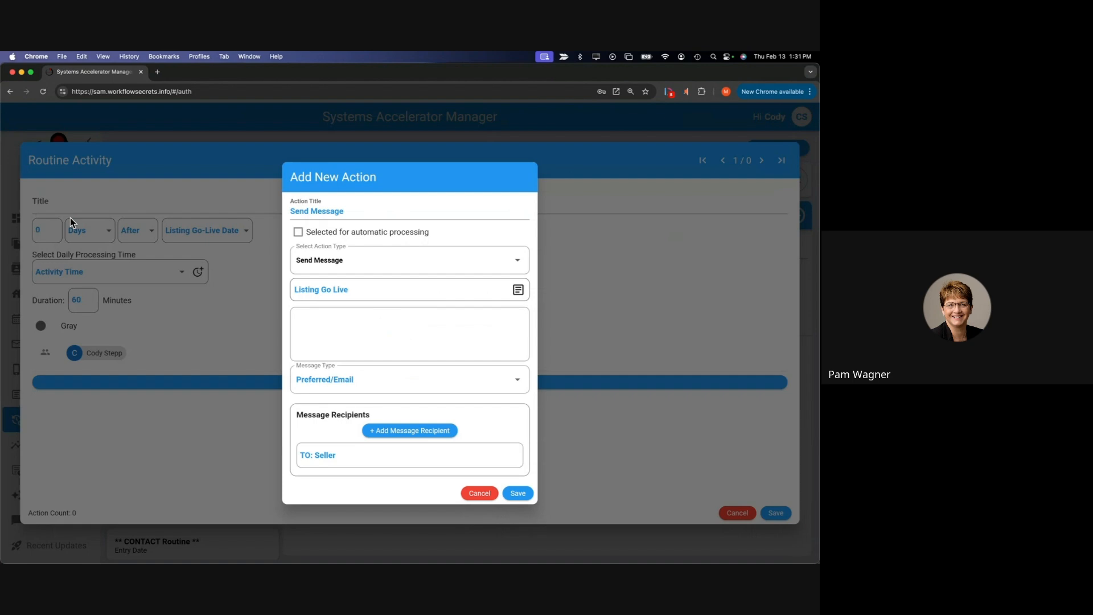
pyautogui.click(518, 493)
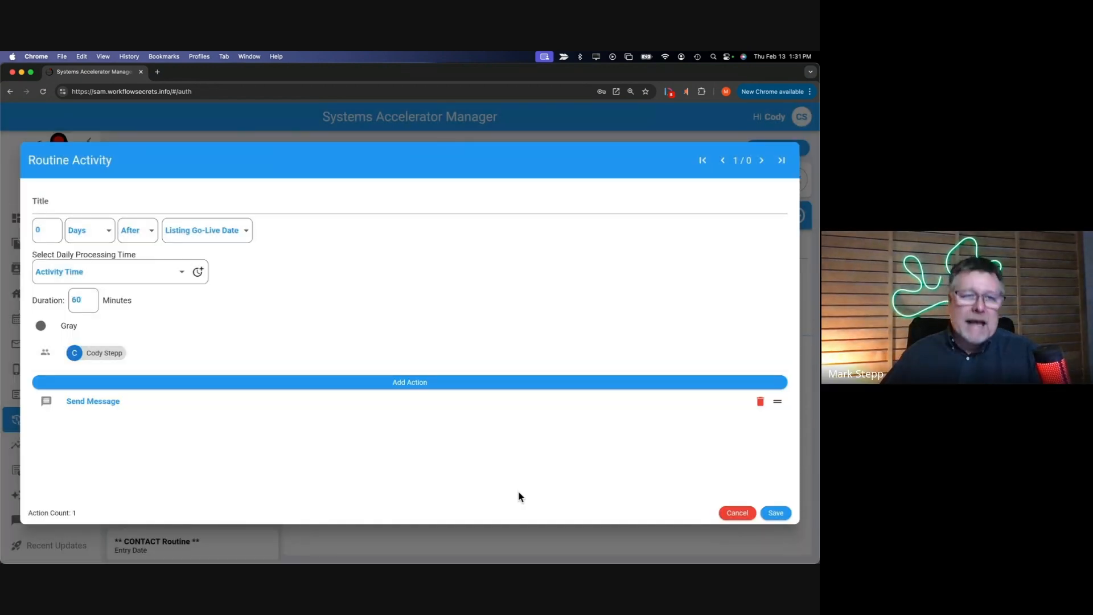